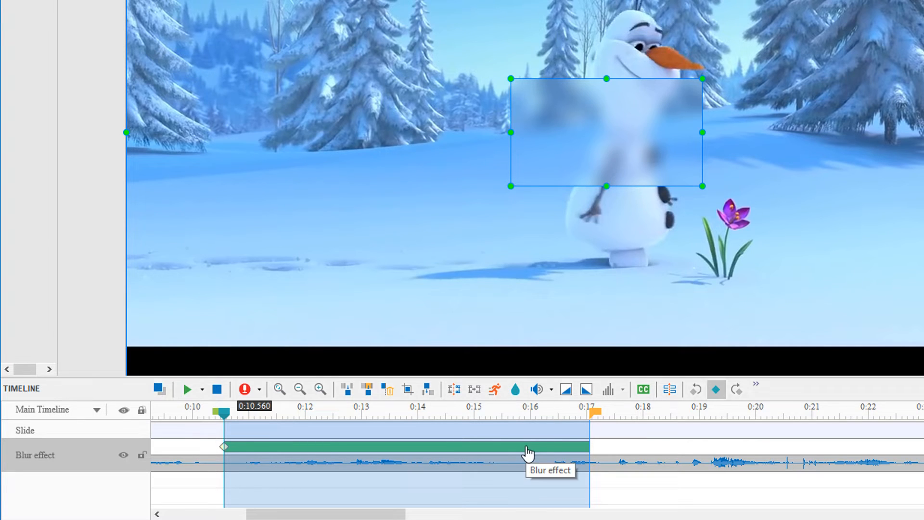
Nudge the blur's timeline bar, then move the blur onto Olaf's head and narrow both sides
{"action": "mouse_move", "coordinate": [528, 452]}
{"action": "left_mouse_down"}
{"action": "mouse_move", "coordinate": [557, 453]}
{"action": "mouse_move", "coordinate": [526, 454]}
{"action": "left_mouse_up"}
{"action": "mouse_move", "coordinate": [589, 447]}
{"action": "left_mouse_down"}
{"action": "mouse_move", "coordinate": [733, 450]}
{"action": "mouse_move", "coordinate": [591, 452]}
{"action": "left_mouse_up"}
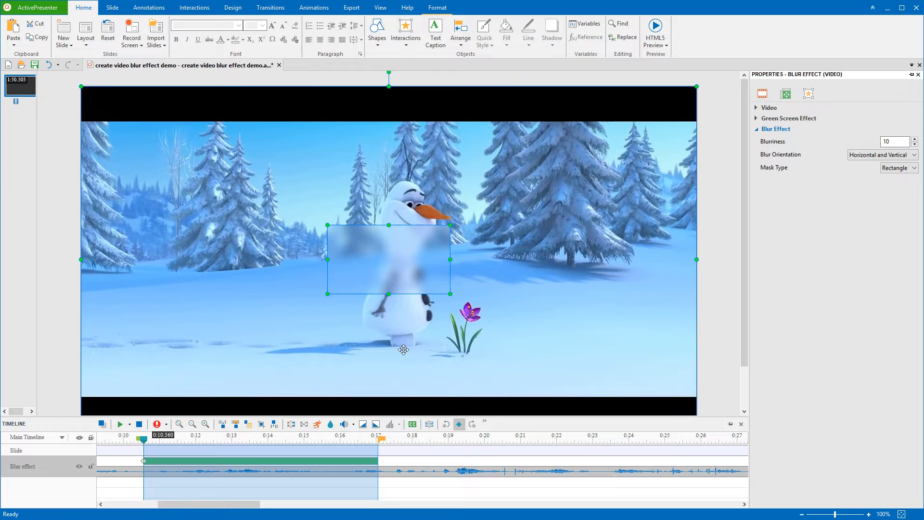
{"action": "left_click_drag", "start_coordinate": [421, 286], "coordinate": [398, 265]}
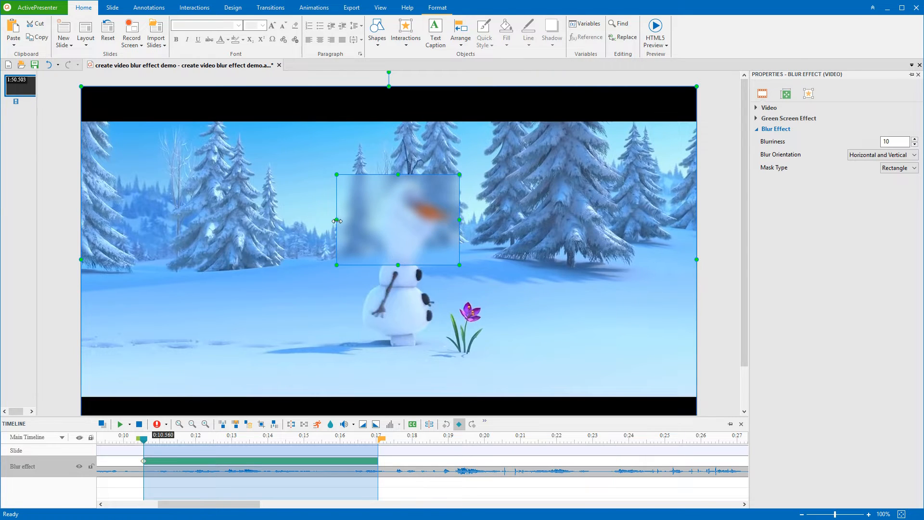
{"action": "left_click_drag", "start_coordinate": [336, 221], "coordinate": [364, 220]}
{"action": "left_click_drag", "start_coordinate": [460, 220], "coordinate": [451, 219]}
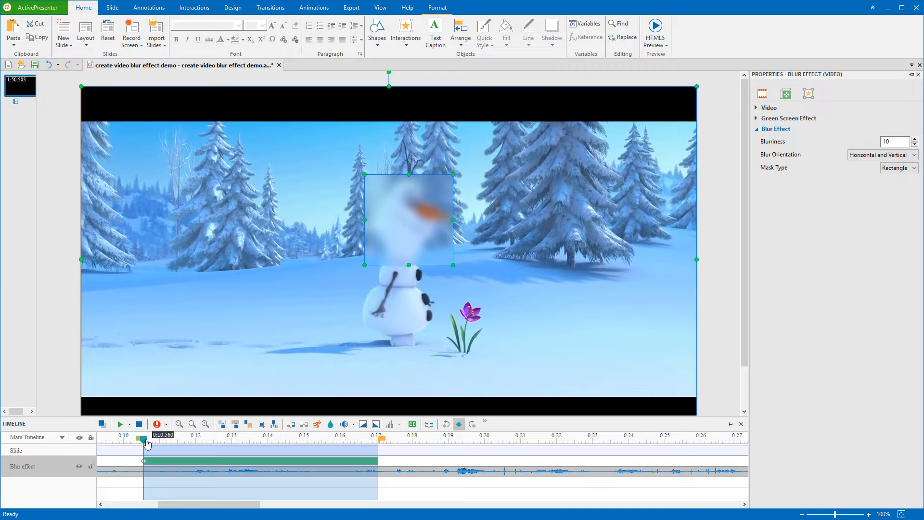
Keyframe the blur over Olaf's face at 0:11.4, 0:12.627, the next moment and 0:15.053
{"action": "left_click_drag", "start_coordinate": [147, 443], "coordinate": [177, 450]}
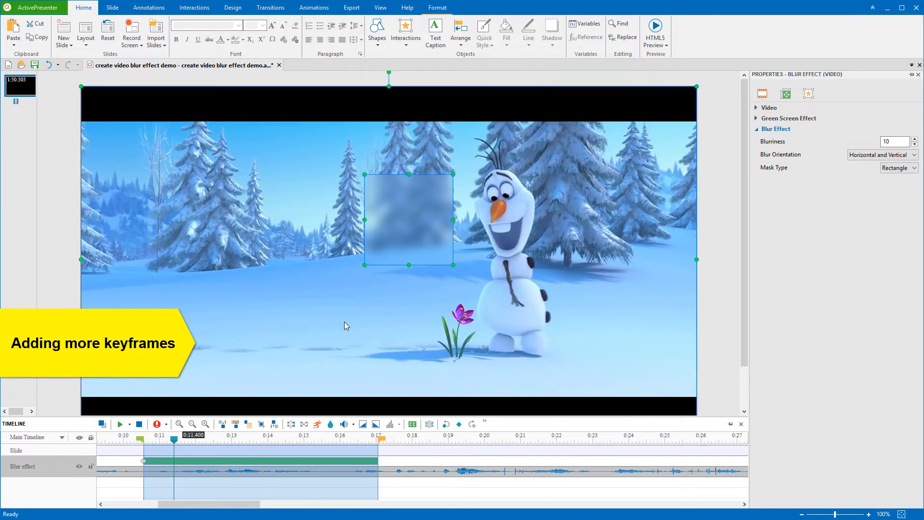
{"action": "left_click_drag", "start_coordinate": [415, 253], "coordinate": [512, 244]}
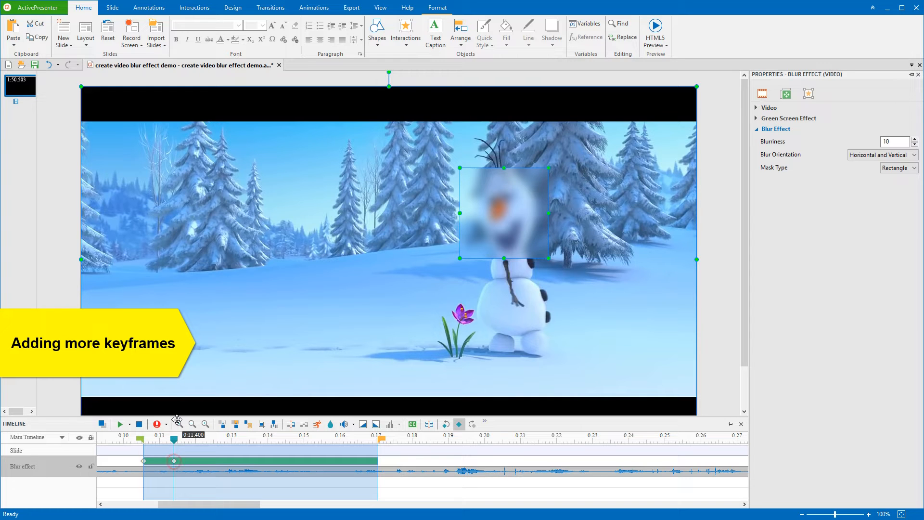
{"action": "left_click_drag", "start_coordinate": [173, 439], "coordinate": [218, 440]}
{"action": "left_click_drag", "start_coordinate": [482, 239], "coordinate": [504, 257]}
{"action": "left_click_drag", "start_coordinate": [219, 439], "coordinate": [265, 441]}
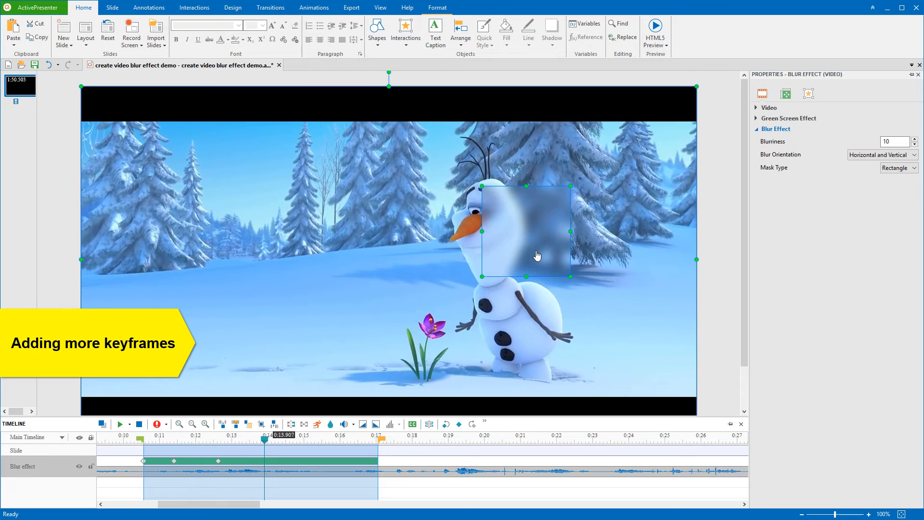
{"action": "left_click_drag", "start_coordinate": [536, 256], "coordinate": [490, 287]}
{"action": "left_click_drag", "start_coordinate": [273, 444], "coordinate": [307, 441]}
{"action": "left_click_drag", "start_coordinate": [481, 259], "coordinate": [415, 296]}
{"action": "left_click_drag", "start_coordinate": [469, 271], "coordinate": [489, 270]}
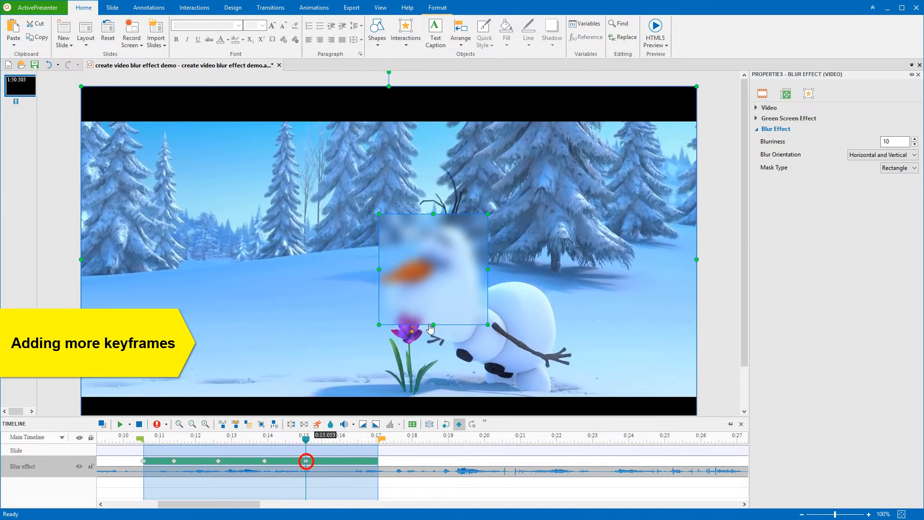
{"action": "left_click_drag", "start_coordinate": [432, 323], "coordinate": [434, 341]}
Add blur keyframes at 0:16.280, 0:16.813 and 0:17.053, then rewind to 0:10.560
{"action": "left_click_drag", "start_coordinate": [305, 438], "coordinate": [350, 438]}
{"action": "left_click_drag", "start_coordinate": [442, 296], "coordinate": [444, 323]}
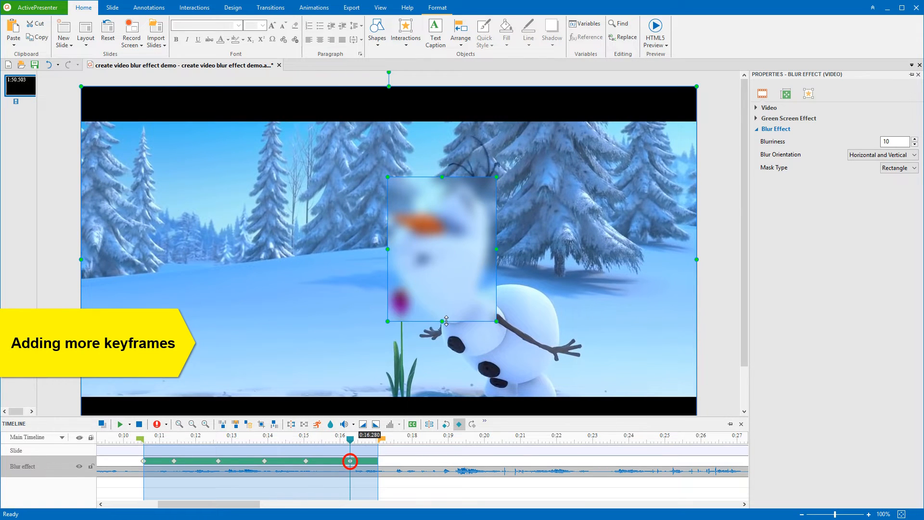
{"action": "left_click_drag", "start_coordinate": [350, 438], "coordinate": [369, 438]}
{"action": "left_click_drag", "start_coordinate": [468, 280], "coordinate": [534, 268]}
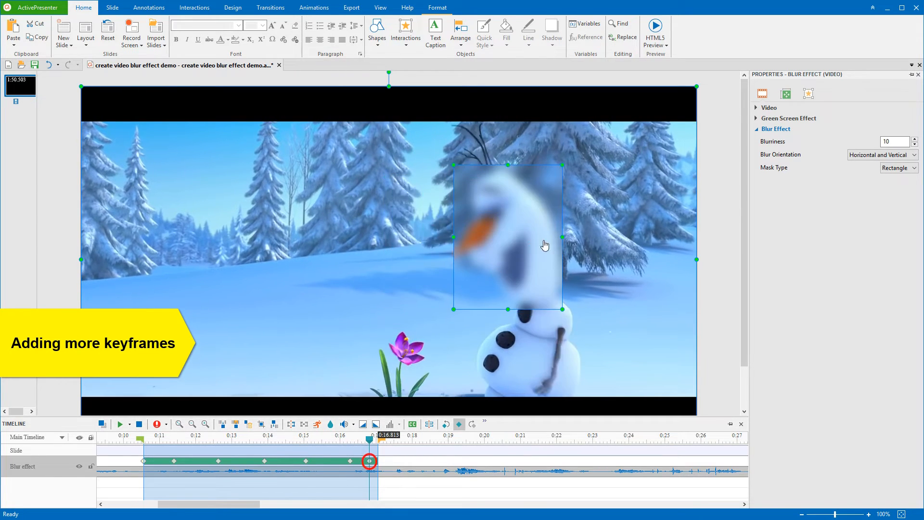
{"action": "left_click_drag", "start_coordinate": [369, 438], "coordinate": [379, 438]}
{"action": "left_click_drag", "start_coordinate": [514, 268], "coordinate": [546, 267]}
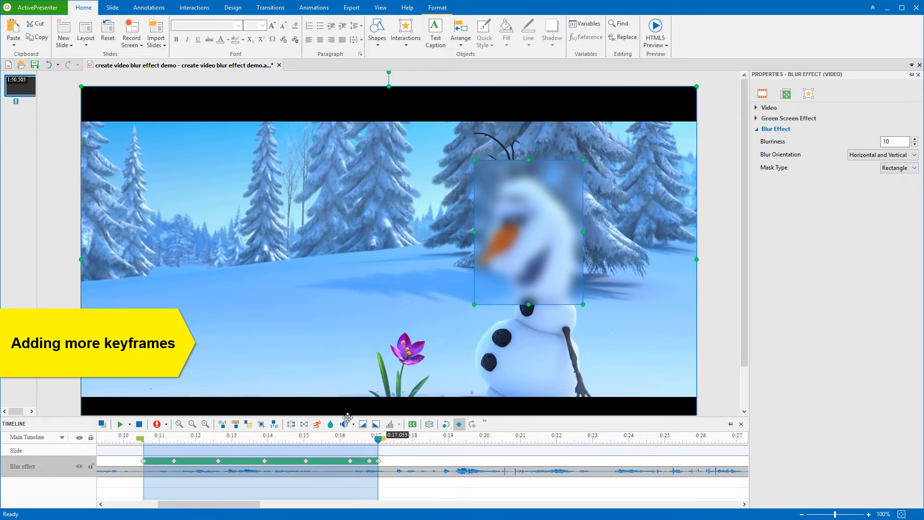
{"action": "left_click_drag", "start_coordinate": [378, 438], "coordinate": [360, 438]}
{"action": "left_click_drag", "start_coordinate": [215, 453], "coordinate": [144, 449]}
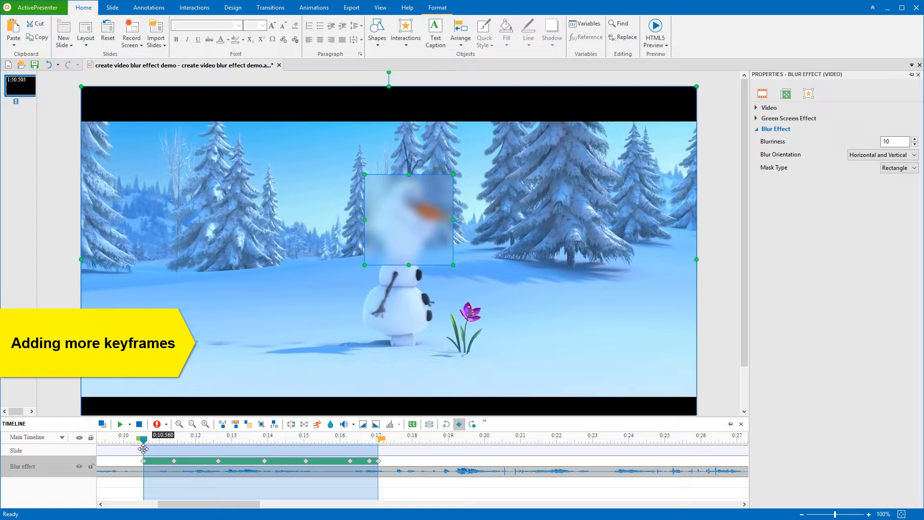
{"action": "left_click", "coordinate": [120, 424]}
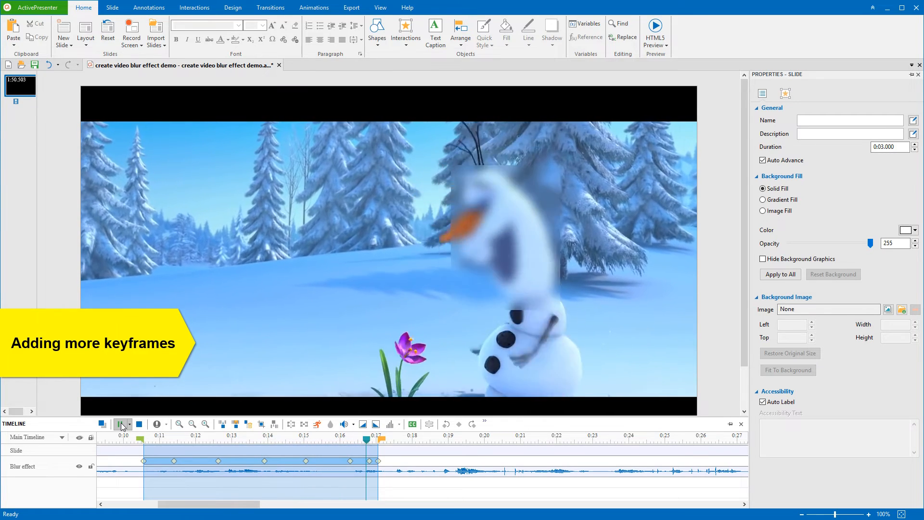
{"action": "left_click", "coordinate": [164, 462]}
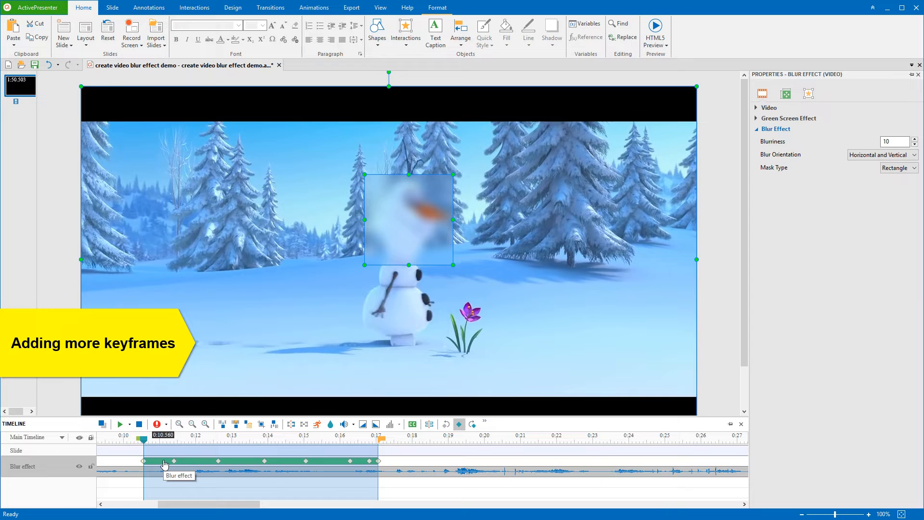
Add a blur keyframe at 0:11.301 and re-center the blur on Olaf's face at 0:14.643
{"action": "scroll", "coordinate": [164, 464], "scroll_direction": "up", "scroll_amount": 1}
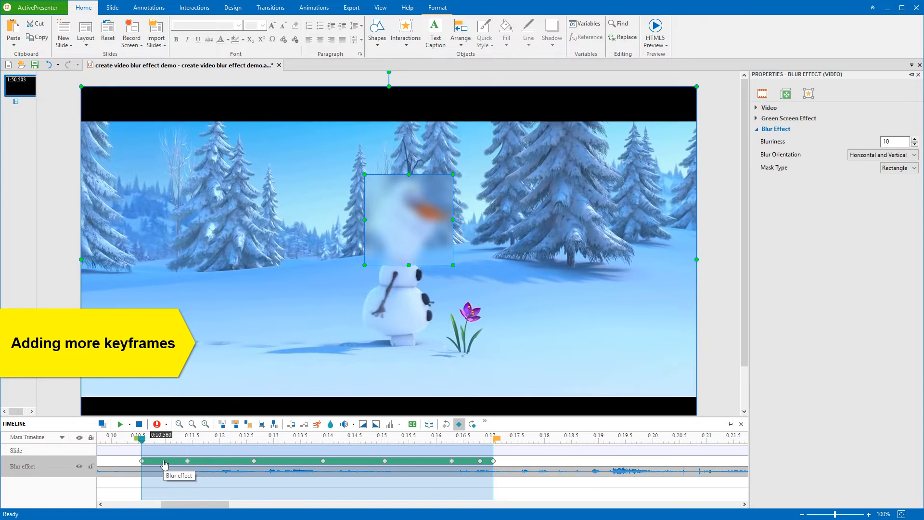
{"action": "scroll", "coordinate": [164, 463], "scroll_direction": "up", "scroll_amount": 1}
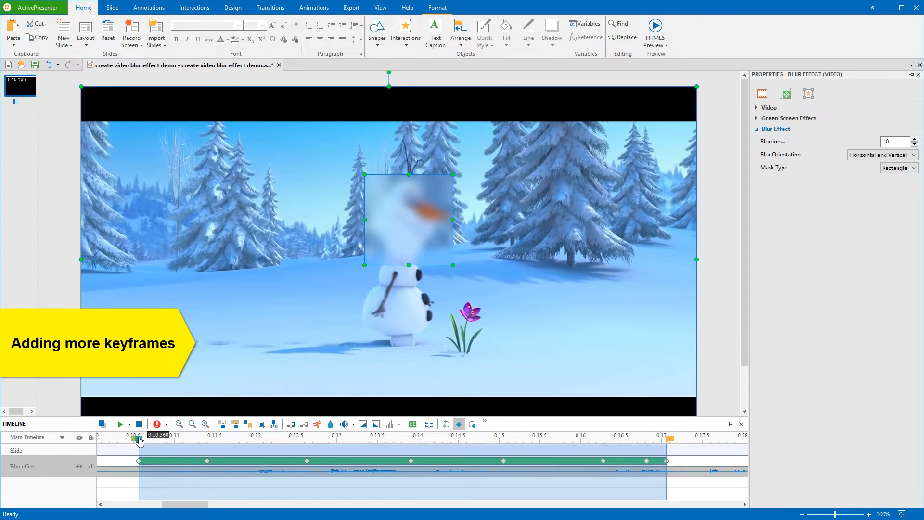
{"action": "left_click_drag", "start_coordinate": [140, 440], "coordinate": [200, 450]}
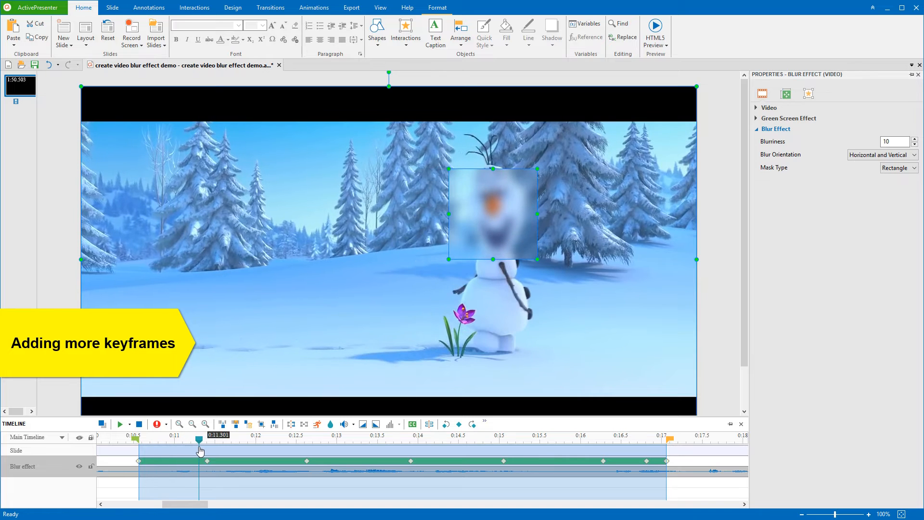
{"action": "left_click", "coordinate": [460, 424]}
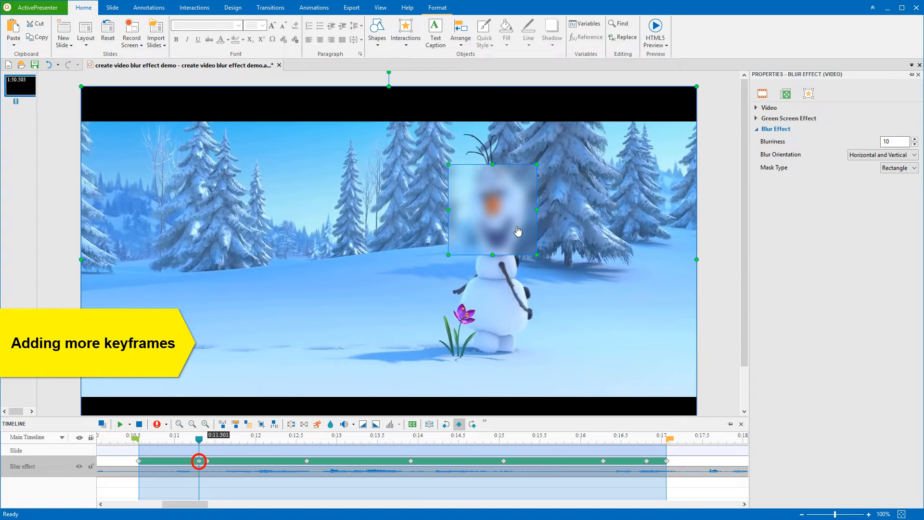
{"action": "left_click", "coordinate": [210, 439]}
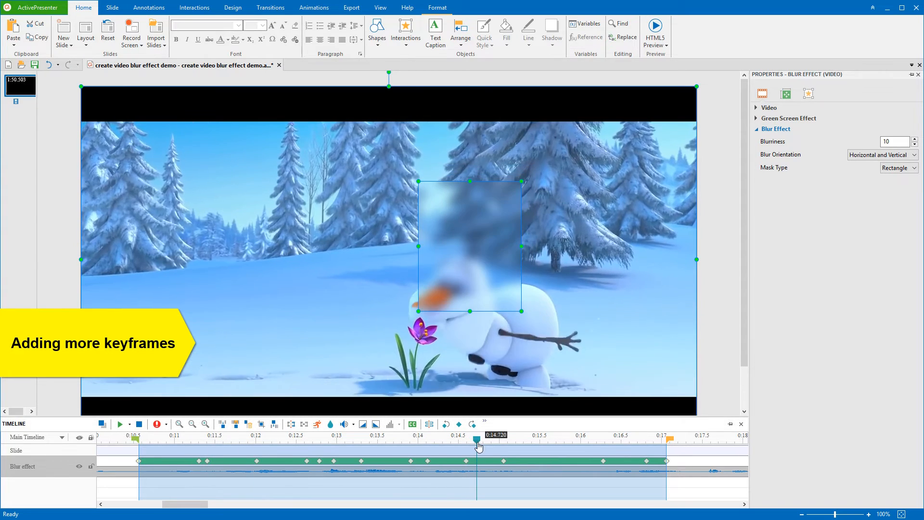
{"action": "left_click_drag", "start_coordinate": [478, 446], "coordinate": [470, 440]}
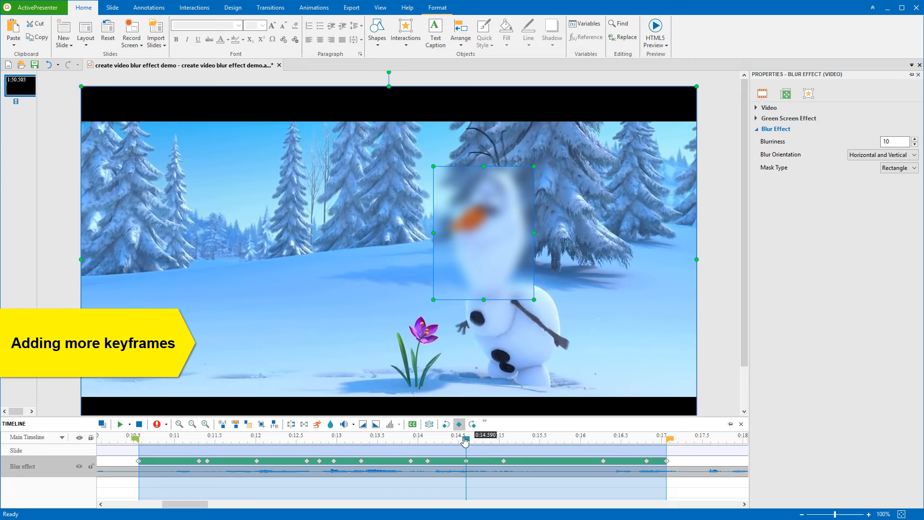
{"action": "left_click_drag", "start_coordinate": [469, 255], "coordinate": [463, 280]}
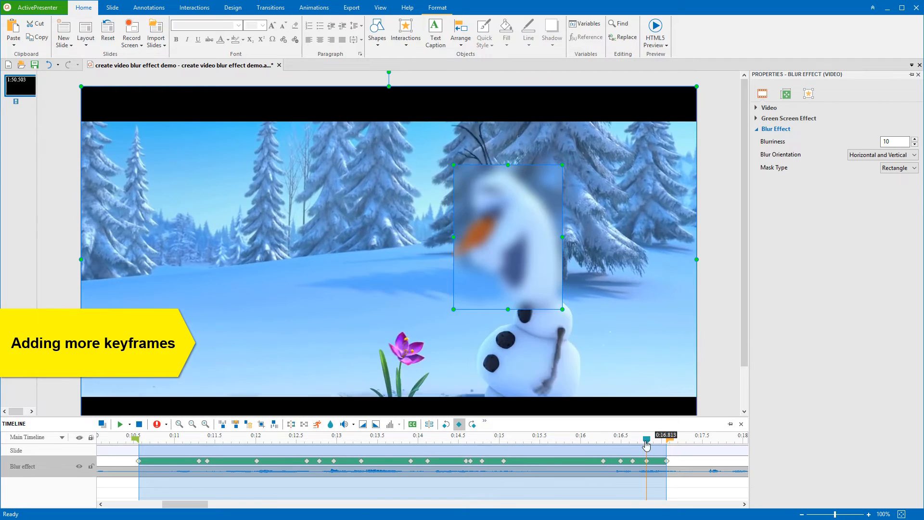
Check the blur around 0:16.5–0:17.055 and step forward and back through its keyframes
{"action": "left_click", "coordinate": [659, 449]}
{"action": "left_click_drag", "start_coordinate": [660, 449], "coordinate": [667, 453]}
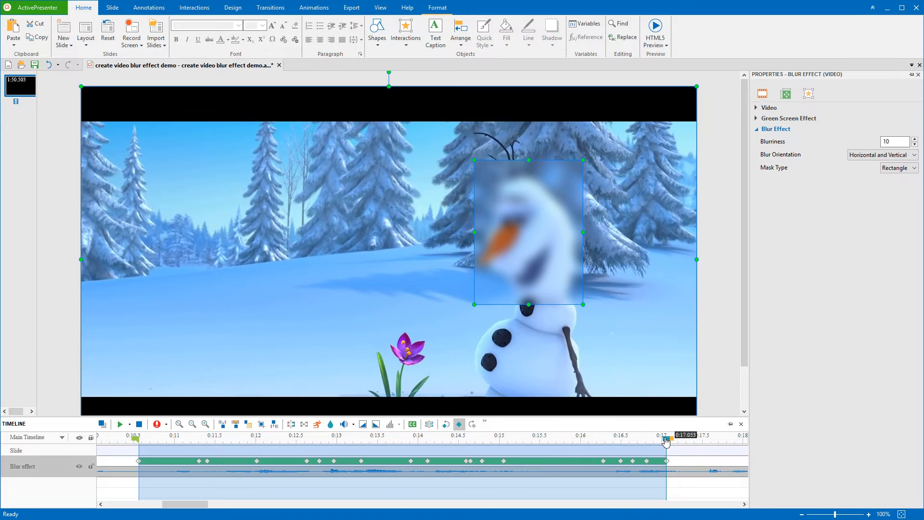
{"action": "left_click_drag", "start_coordinate": [668, 453], "coordinate": [620, 450]}
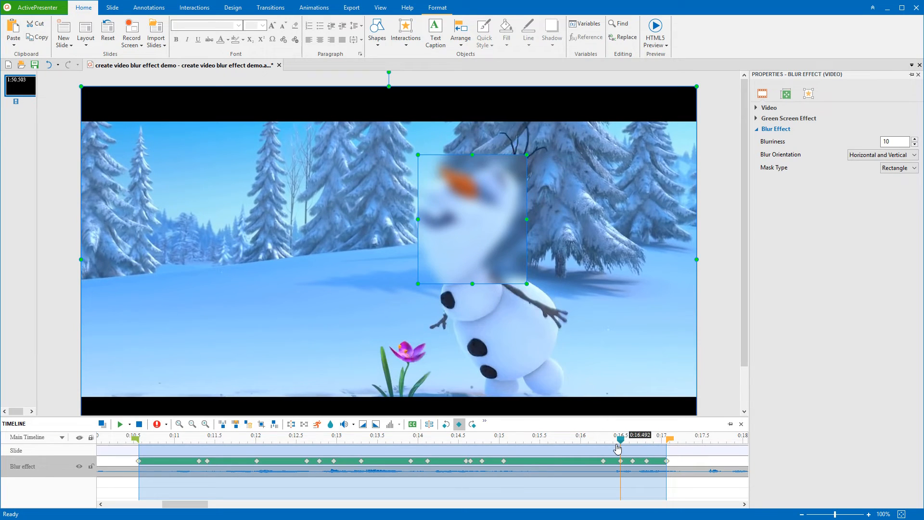
{"action": "left_click", "coordinate": [472, 424]}
{"action": "left_click", "coordinate": [472, 425]}
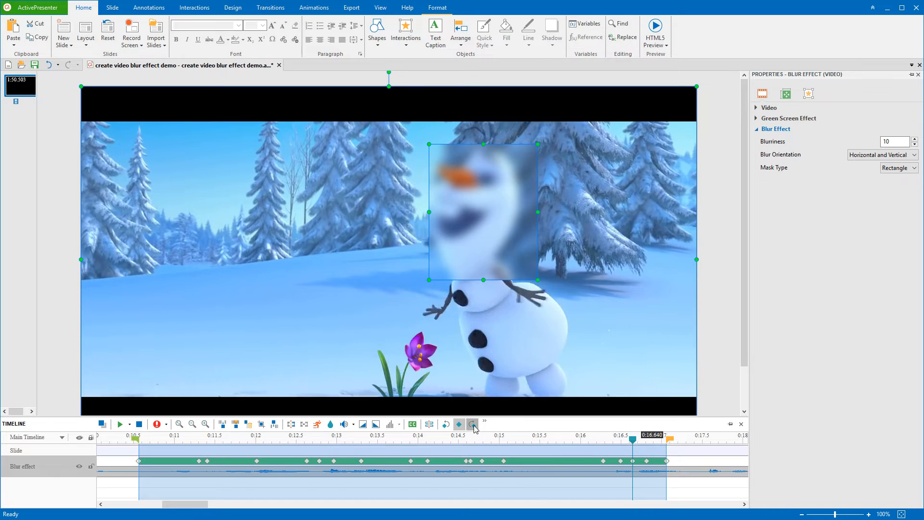
{"action": "left_click", "coordinate": [473, 424]}
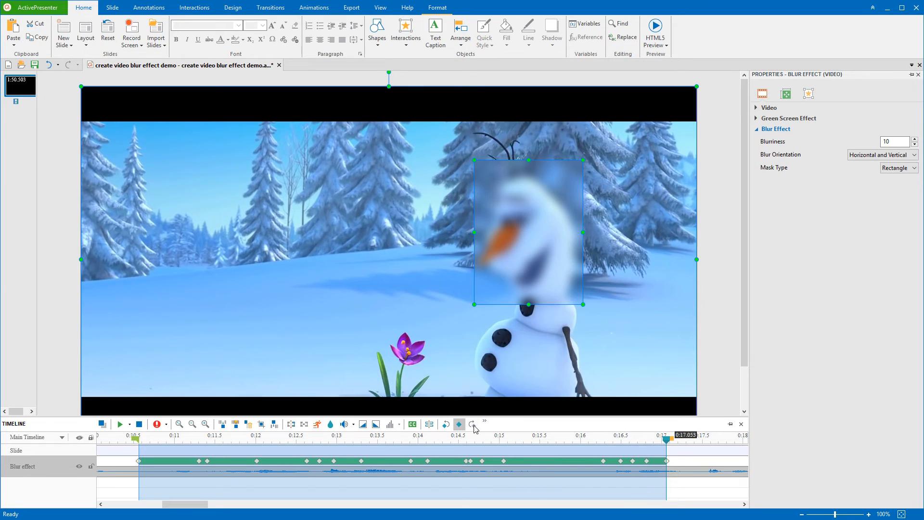
{"action": "left_click", "coordinate": [446, 425]}
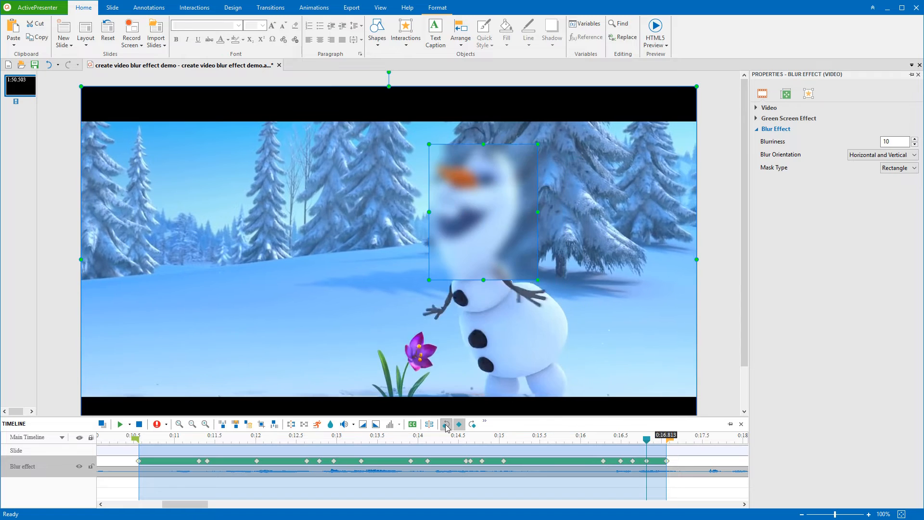
{"action": "left_click", "coordinate": [446, 424]}
{"action": "left_click", "coordinate": [446, 425]}
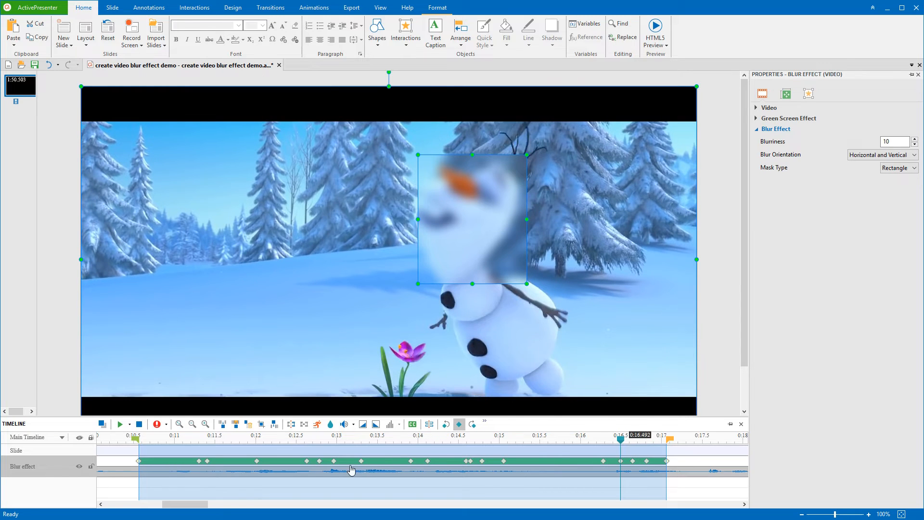
Zoom the timeline out, rewind to 0:10.560 and play the clip to preview the tracking
{"action": "scroll", "coordinate": [348, 464], "scroll_direction": "down", "scroll_amount": 3}
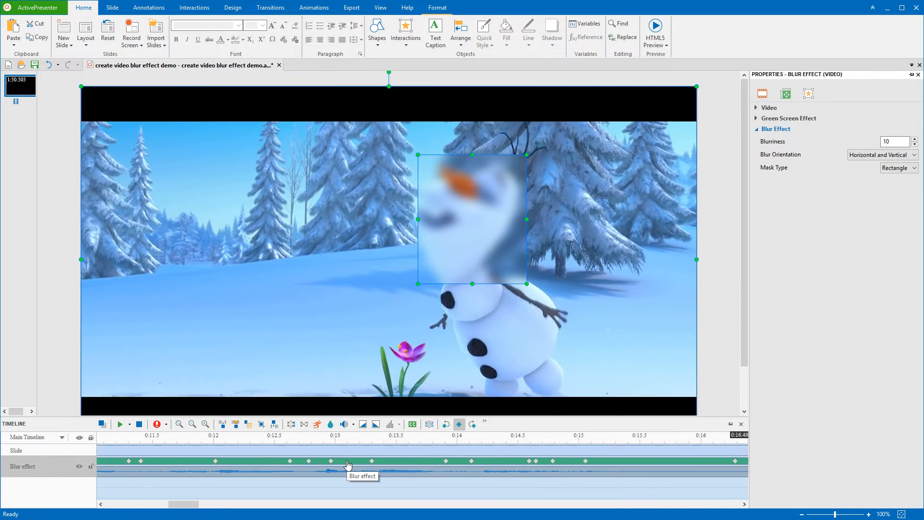
{"action": "scroll", "coordinate": [348, 465], "scroll_direction": "down", "scroll_amount": 3}
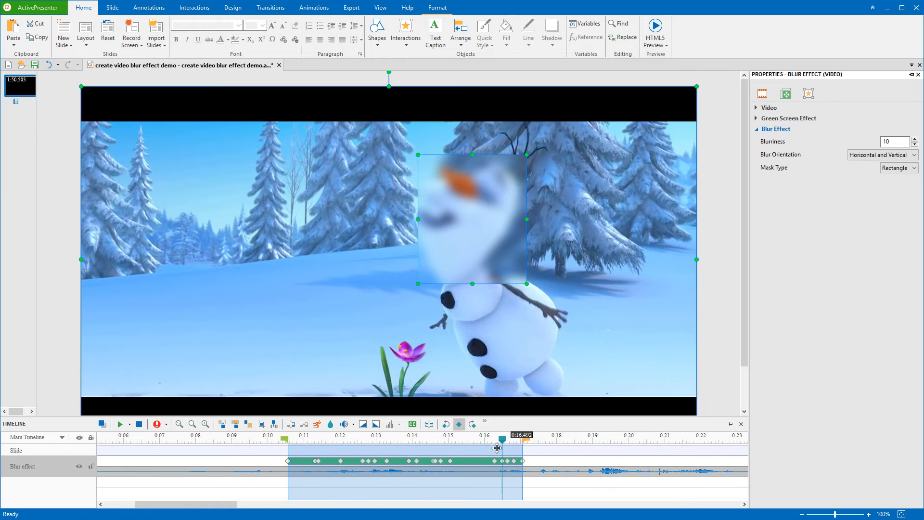
{"action": "left_click_drag", "start_coordinate": [502, 443], "coordinate": [288, 440]}
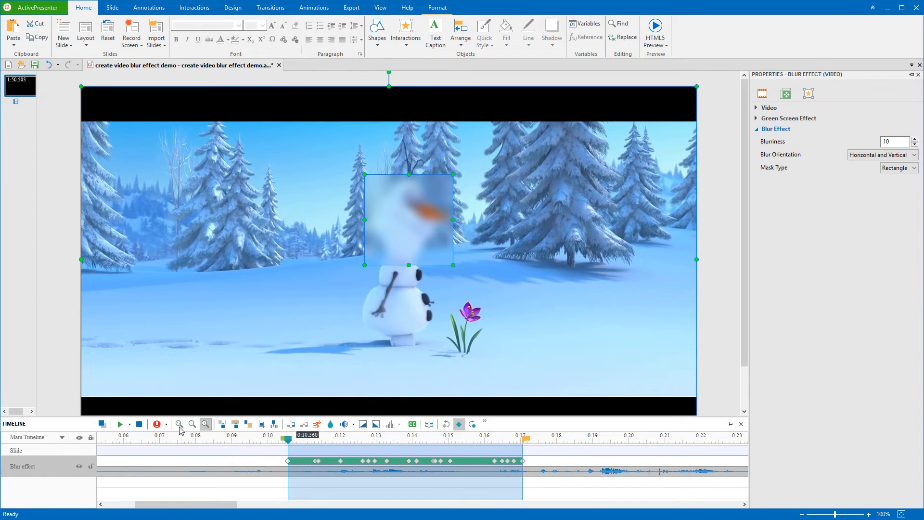
{"action": "left_click", "coordinate": [120, 424]}
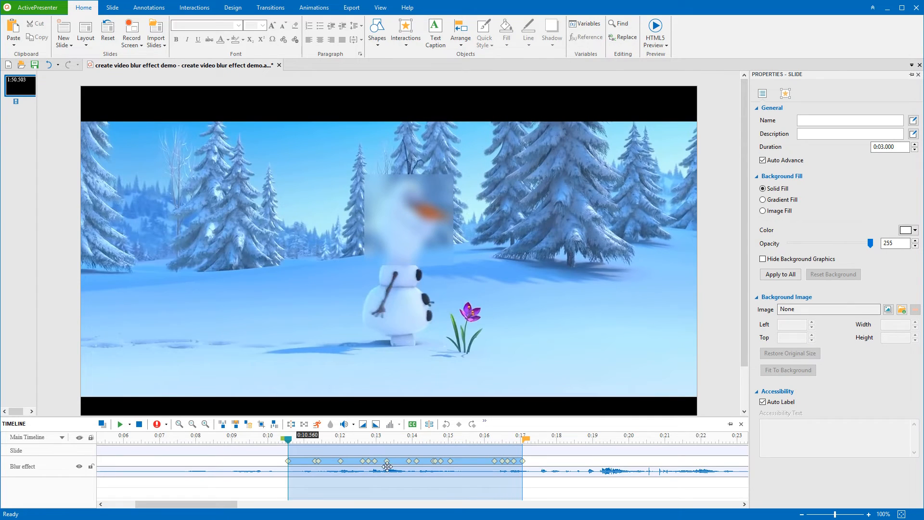
Select the face blur and adjust its Blurriness up, then down to 9
{"action": "left_click", "coordinate": [408, 465]}
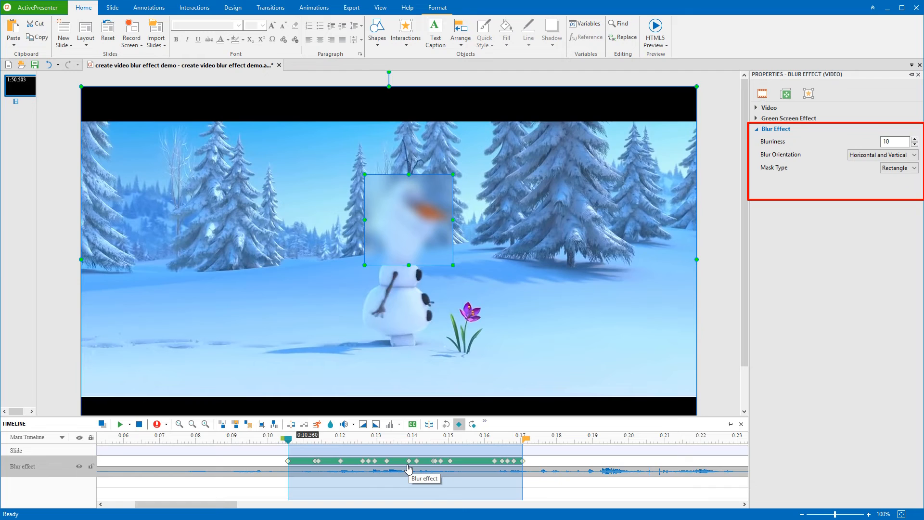
{"action": "left_click", "coordinate": [914, 139]}
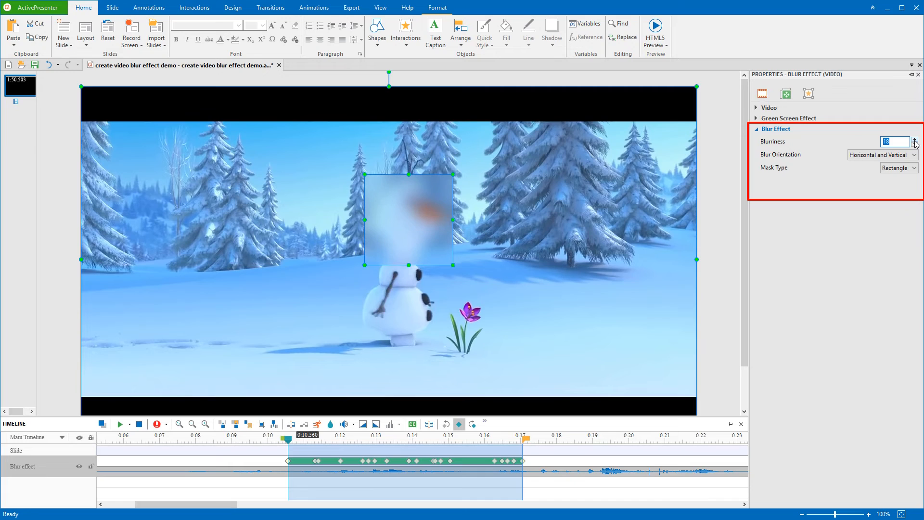
{"action": "left_click", "coordinate": [914, 140]}
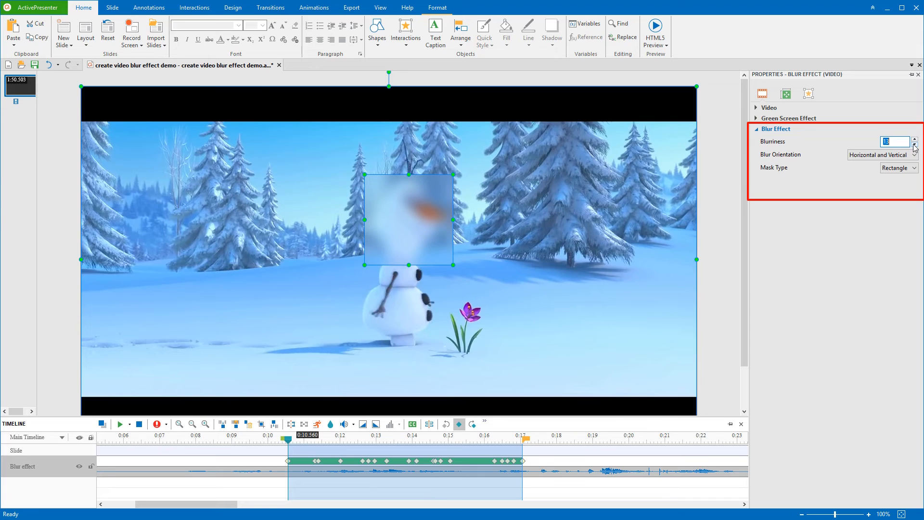
{"action": "left_click", "coordinate": [915, 145]}
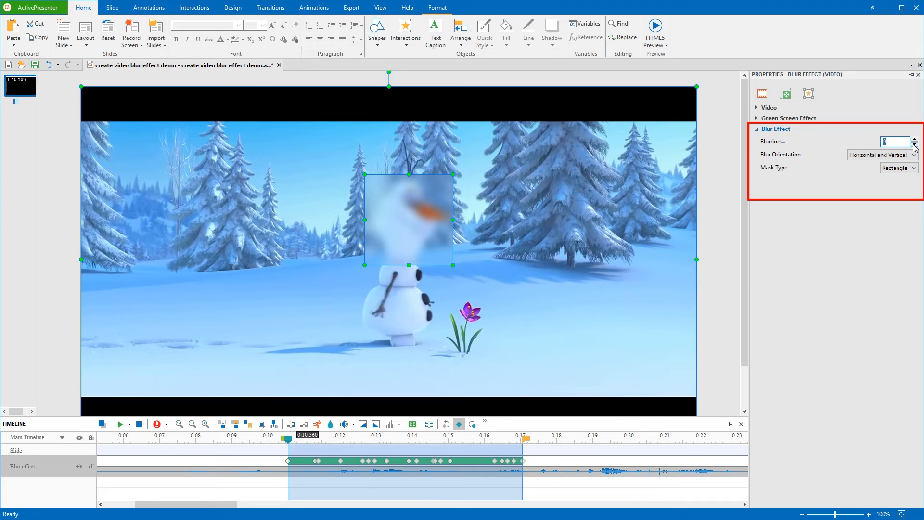
Try Horizontal and Vertical blur orientations, then restore Horizontal and Vertical
{"action": "left_click", "coordinate": [869, 155]}
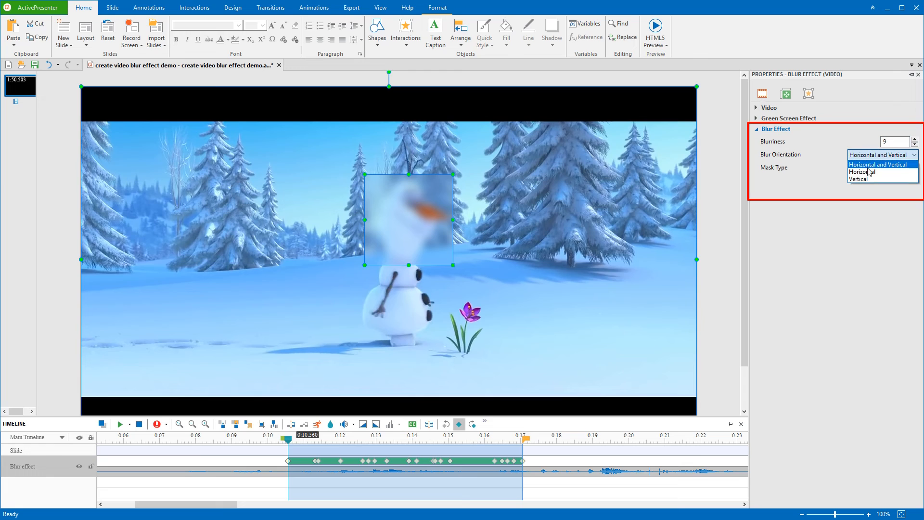
{"action": "left_click", "coordinate": [869, 168]}
{"action": "left_click", "coordinate": [871, 162]}
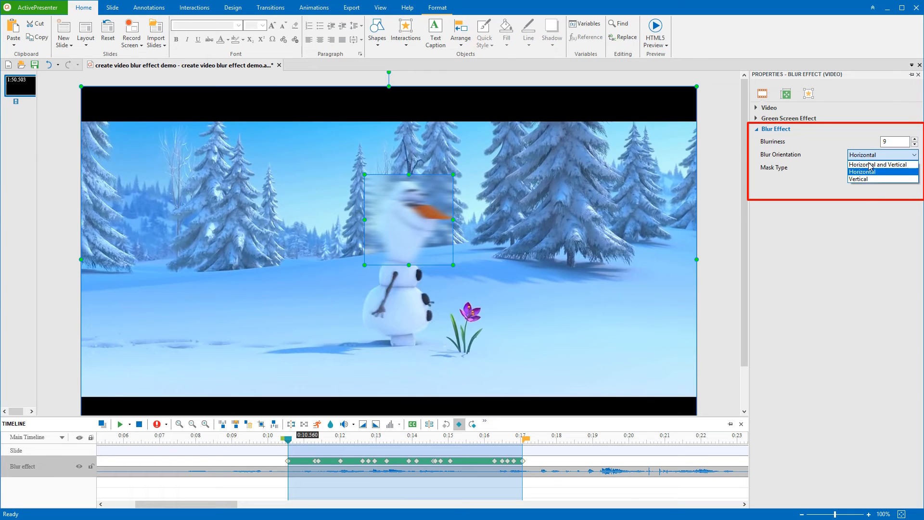
{"action": "left_click", "coordinate": [869, 179]}
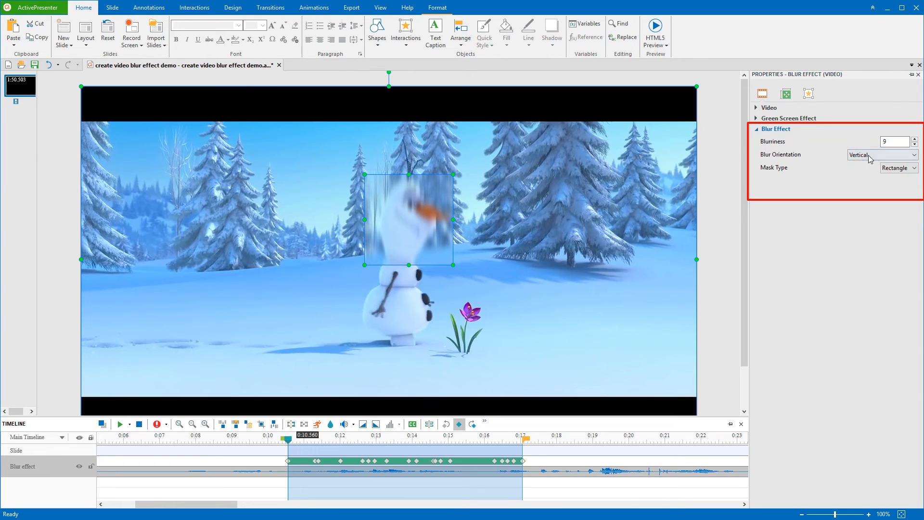
{"action": "left_click", "coordinate": [869, 156]}
{"action": "left_click", "coordinate": [870, 161]}
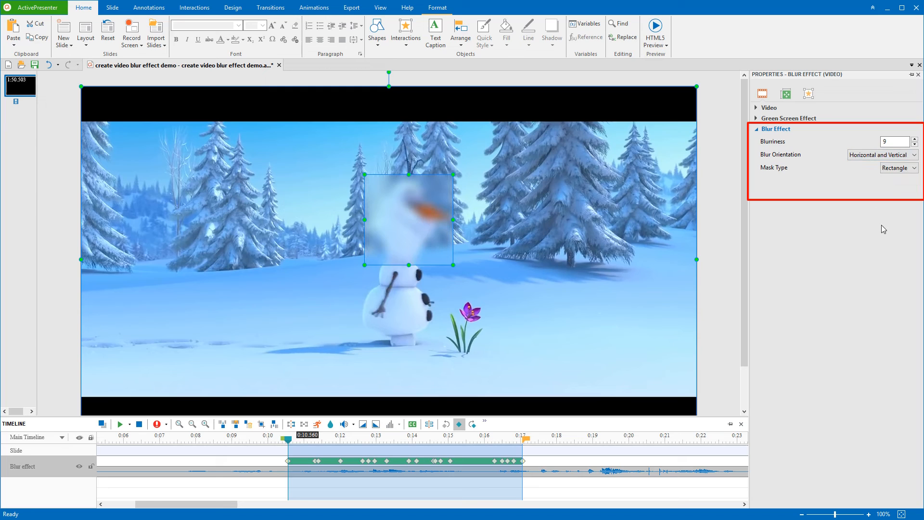
Try the Ellipse mask type, then set the mask back to Rectangle
{"action": "left_click", "coordinate": [899, 169]}
{"action": "left_click", "coordinate": [898, 180]}
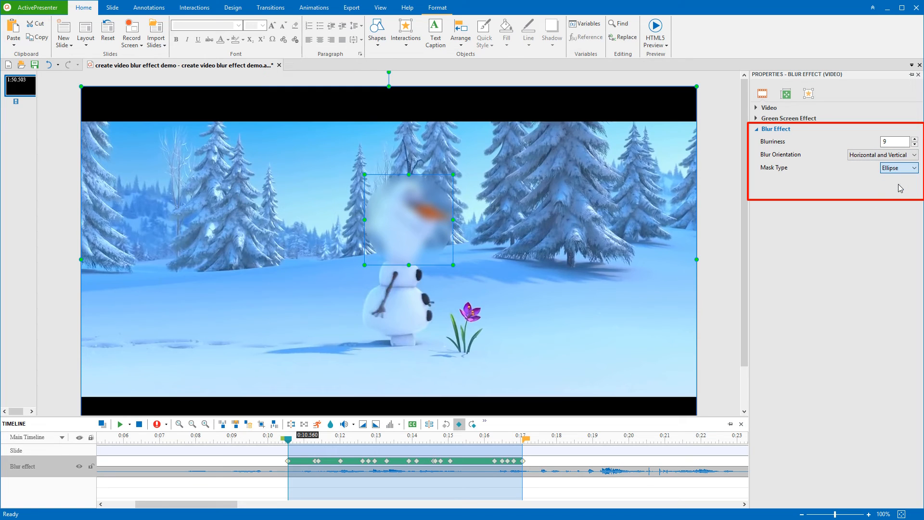
{"action": "left_click", "coordinate": [899, 168]}
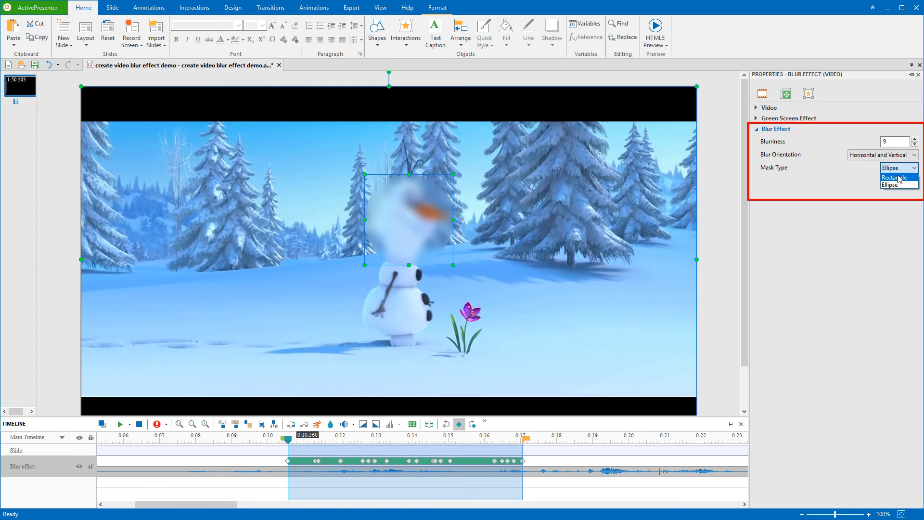
{"action": "left_click", "coordinate": [899, 178]}
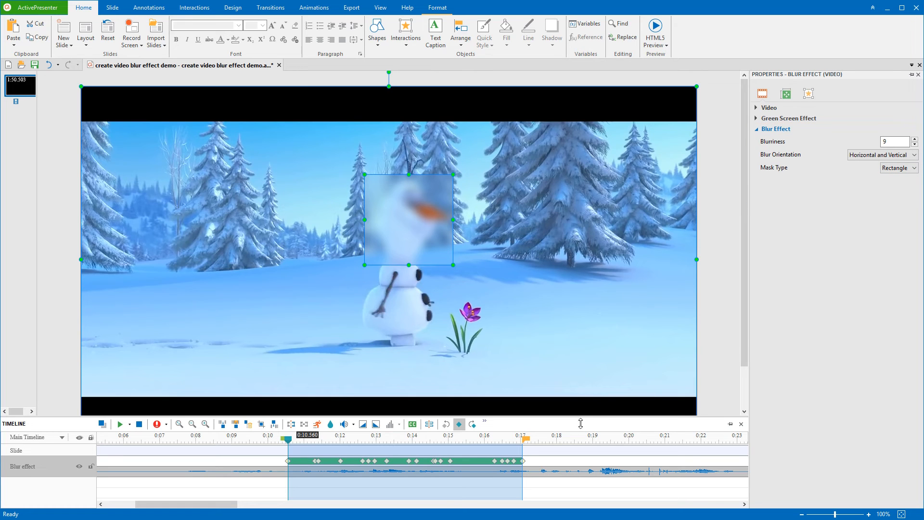
Add a blur from 0:17.5 to about 0:21 and place it over the purple flower
{"action": "left_click", "coordinate": [540, 447]}
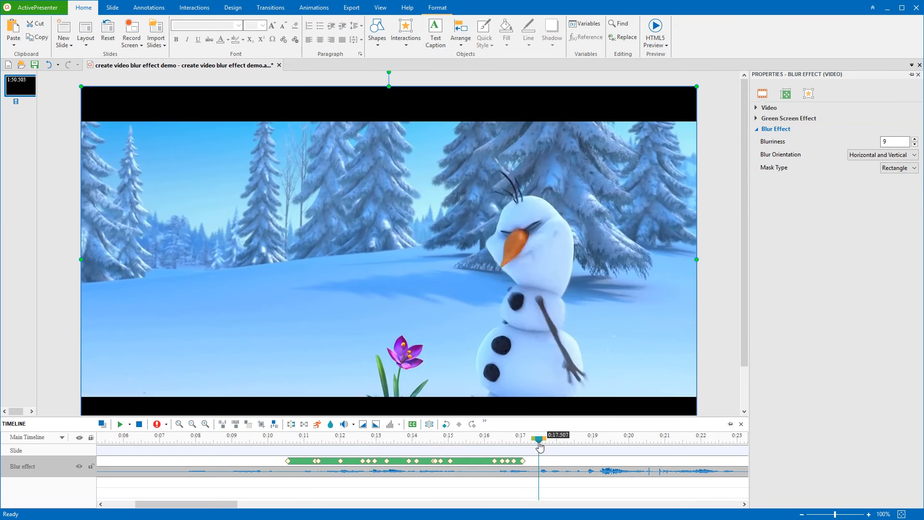
{"action": "left_click_drag", "start_coordinate": [540, 446], "coordinate": [669, 447]}
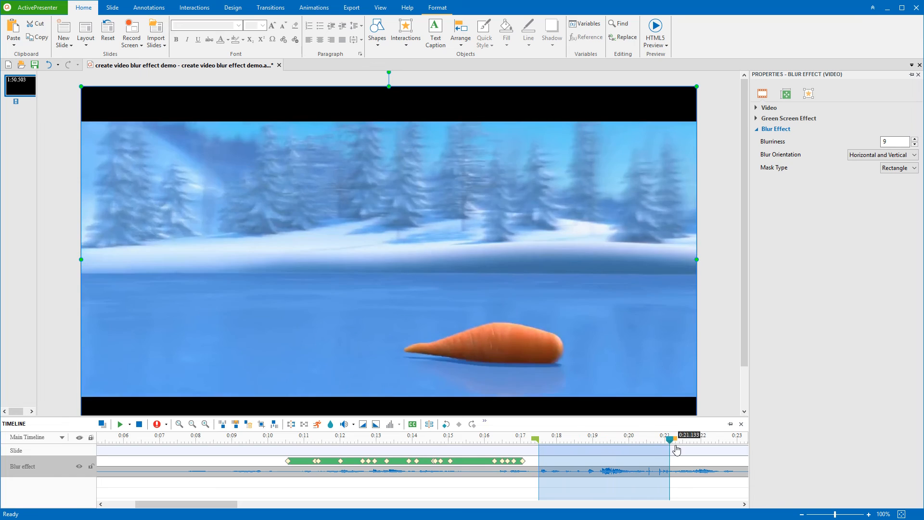
{"action": "left_click", "coordinate": [330, 423]}
{"action": "left_click", "coordinate": [368, 403]}
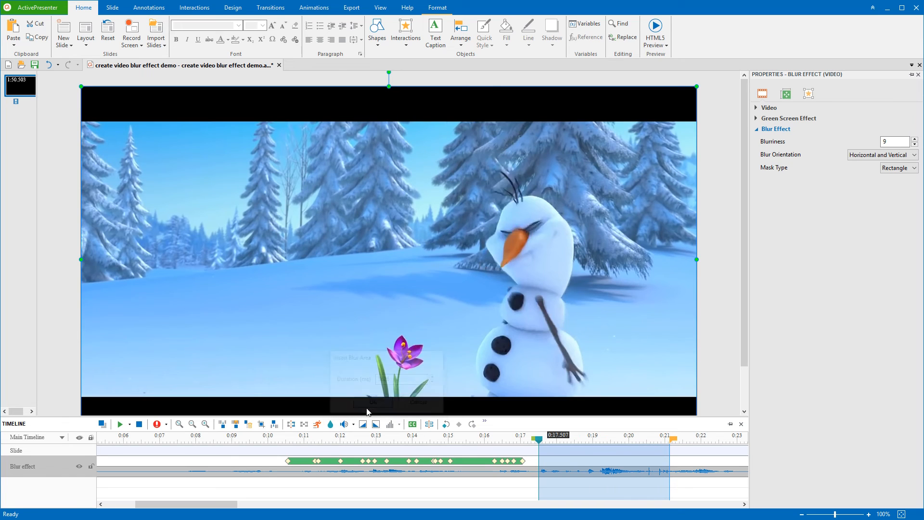
{"action": "left_click_drag", "start_coordinate": [398, 299], "coordinate": [411, 403]}
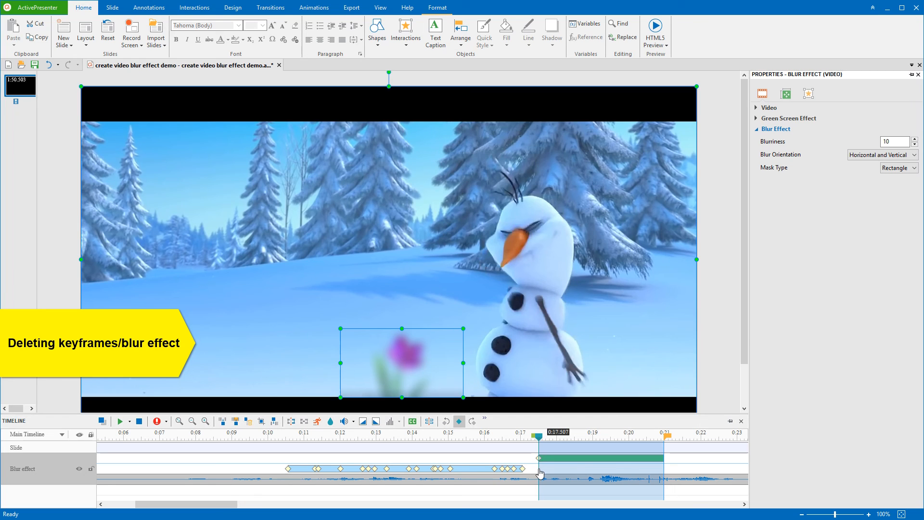
Delete the 0:17.507 keyframe, then delete the second Blur effect from the timeline
{"action": "key", "text": "Delete"}
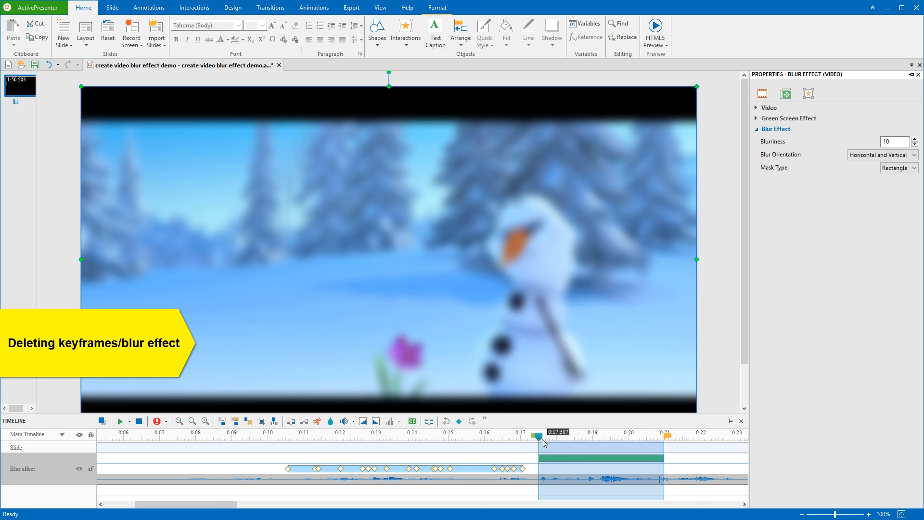
{"action": "left_click_drag", "start_coordinate": [538, 437], "coordinate": [666, 453]}
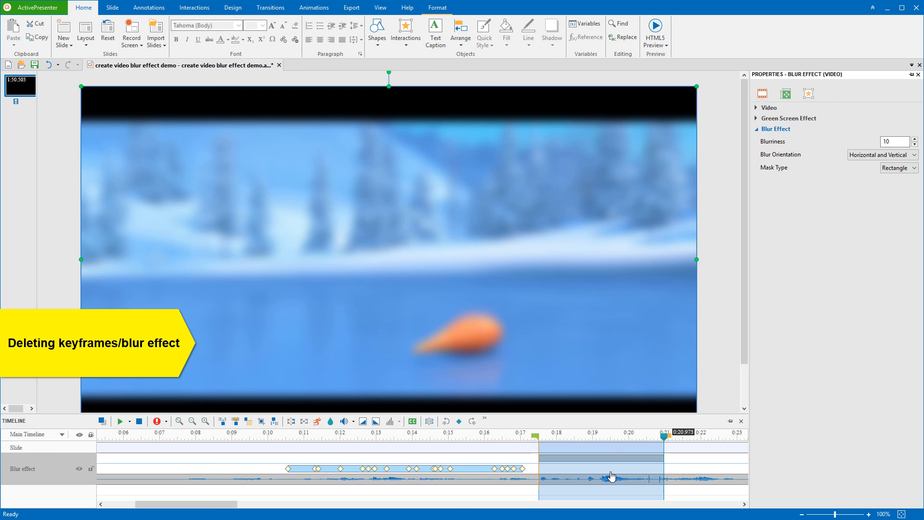
{"action": "key", "text": "Delete"}
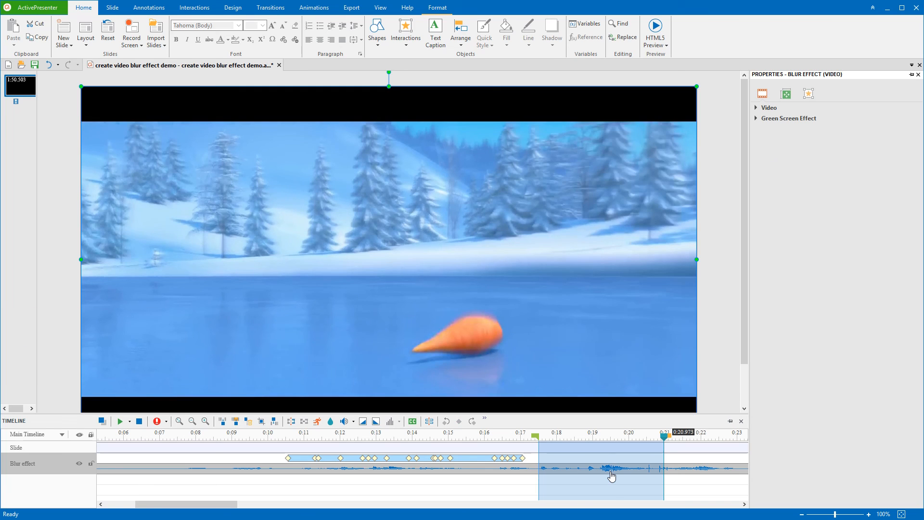